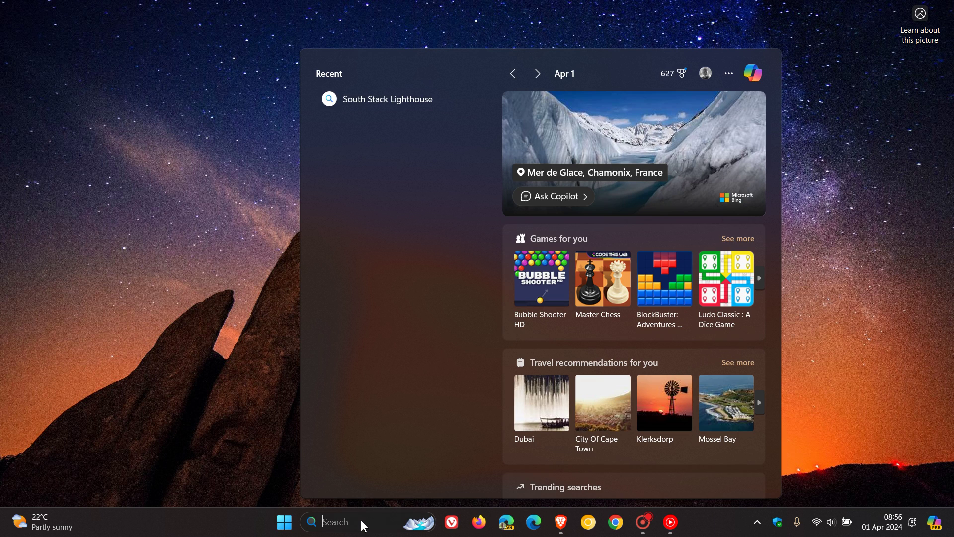
# - Search Windows for 'wordpad' and launch the best match
pyautogui.write('w')
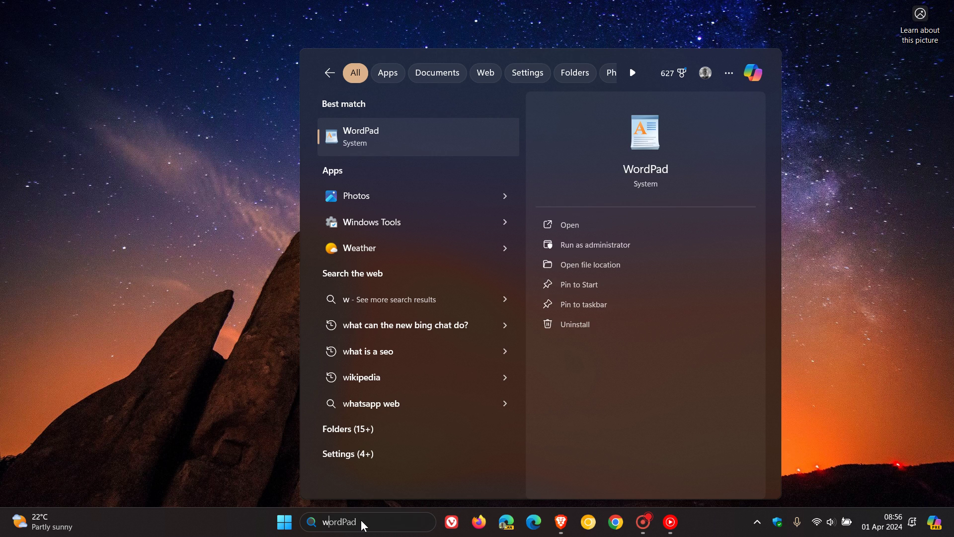
pyautogui.write('o')
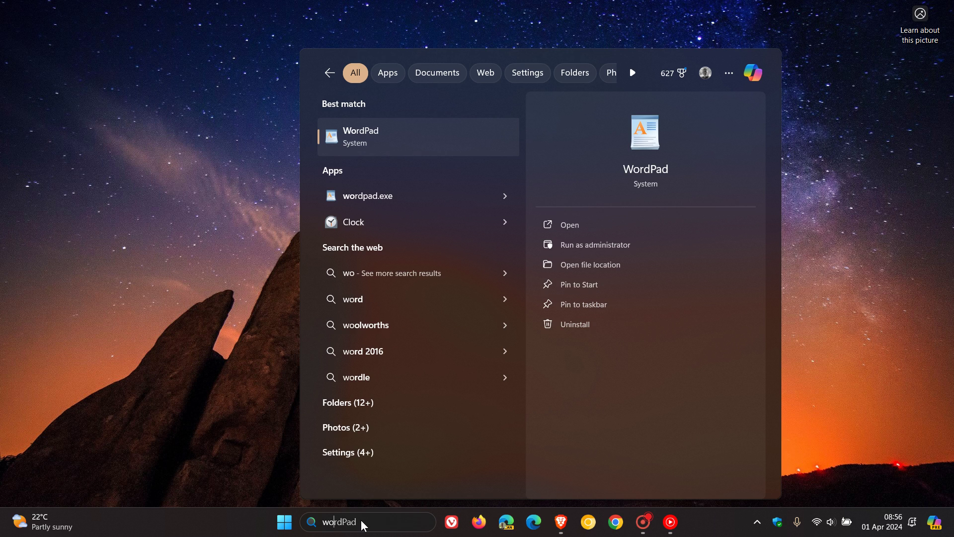
pyautogui.write('rdpad')
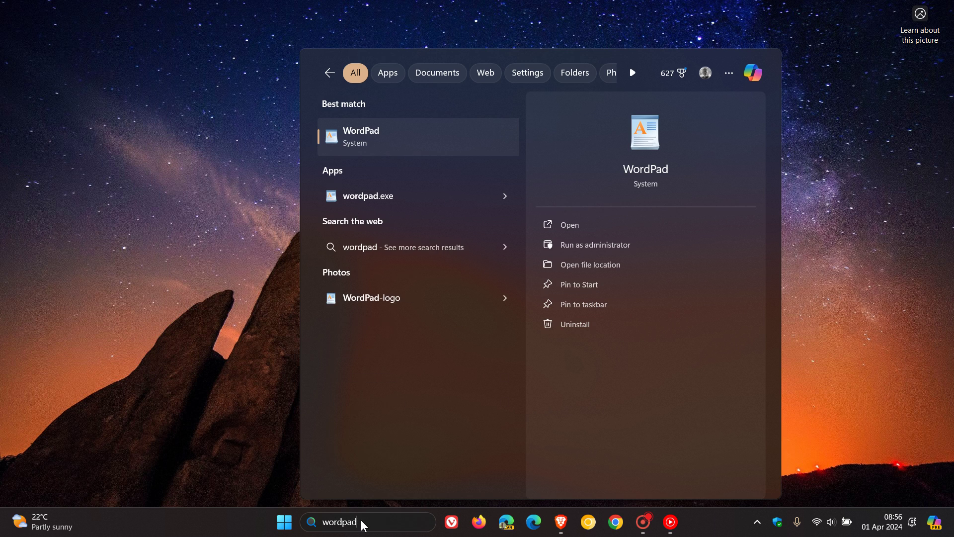
pyautogui.press('Return')
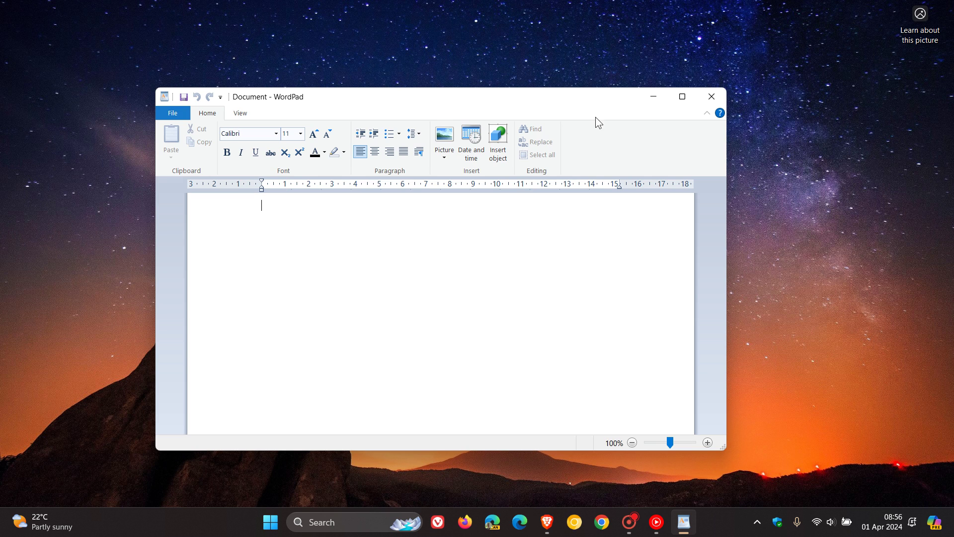
# - Shift the blank WordPad window slightly right, then nudge it back a little left
pyautogui.moveTo(564, 98); pyautogui.dragTo(606, 94)
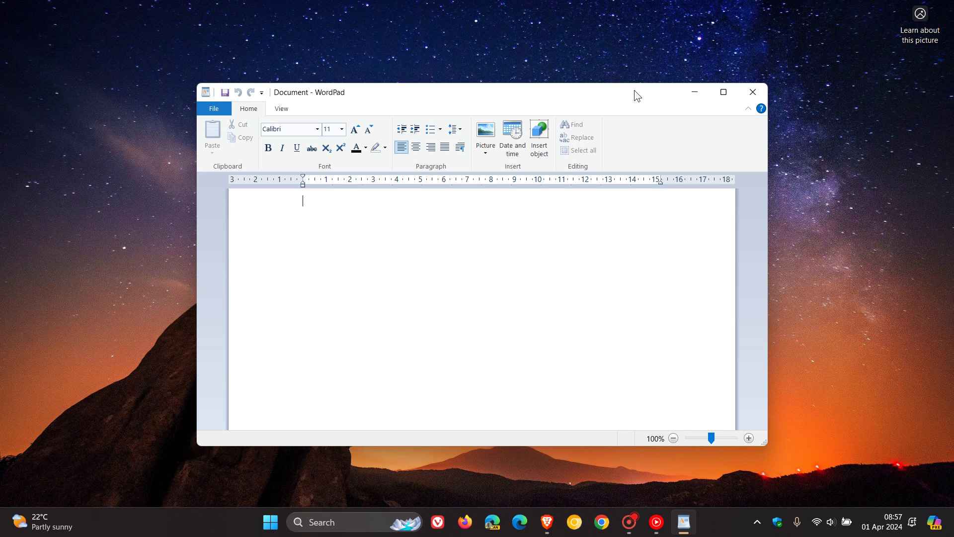
pyautogui.moveTo(634, 90); pyautogui.dragTo(627, 89)
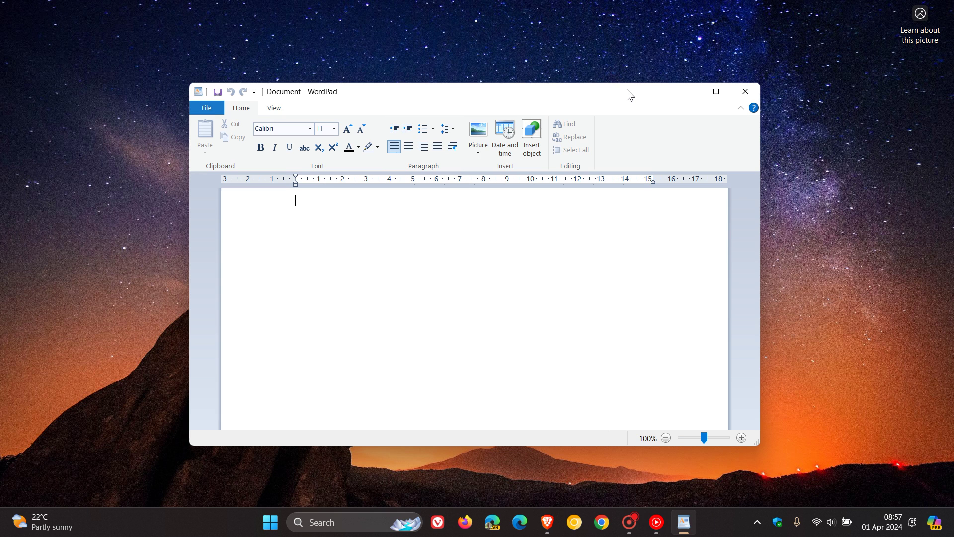
# - Minimize WordPad and browse from Local Disk (C:) through Program Files\Windows NT into Accessories
pyautogui.click(680, 92)
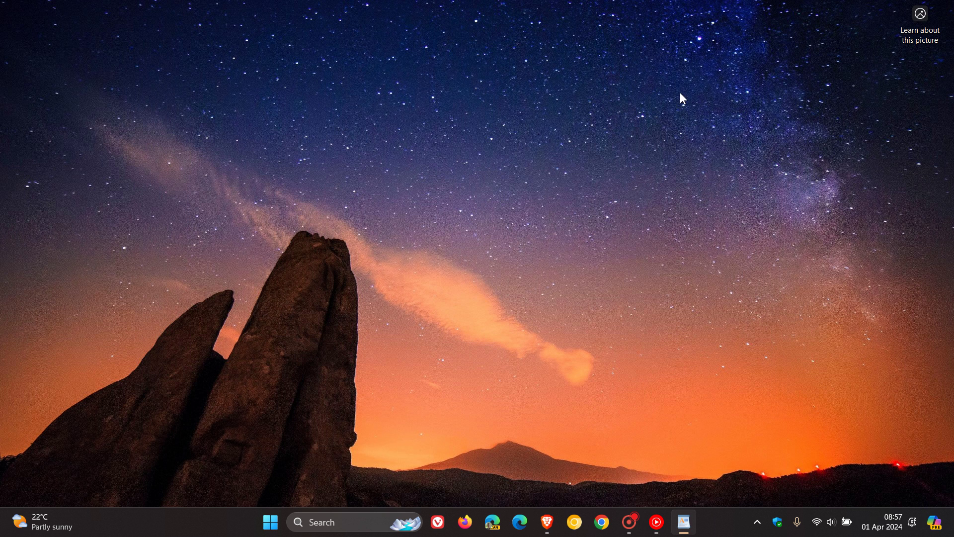
pyautogui.click(271, 528)
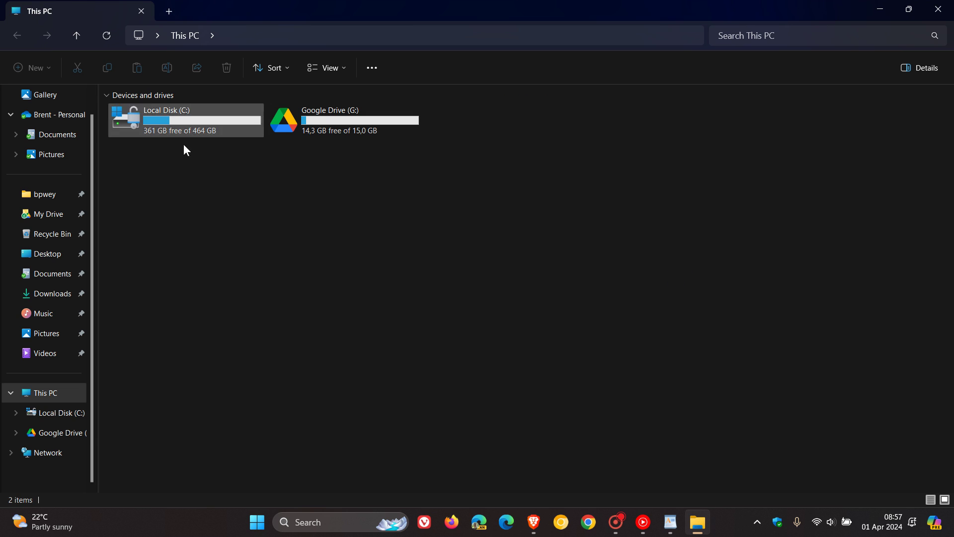
pyautogui.click(201, 124)
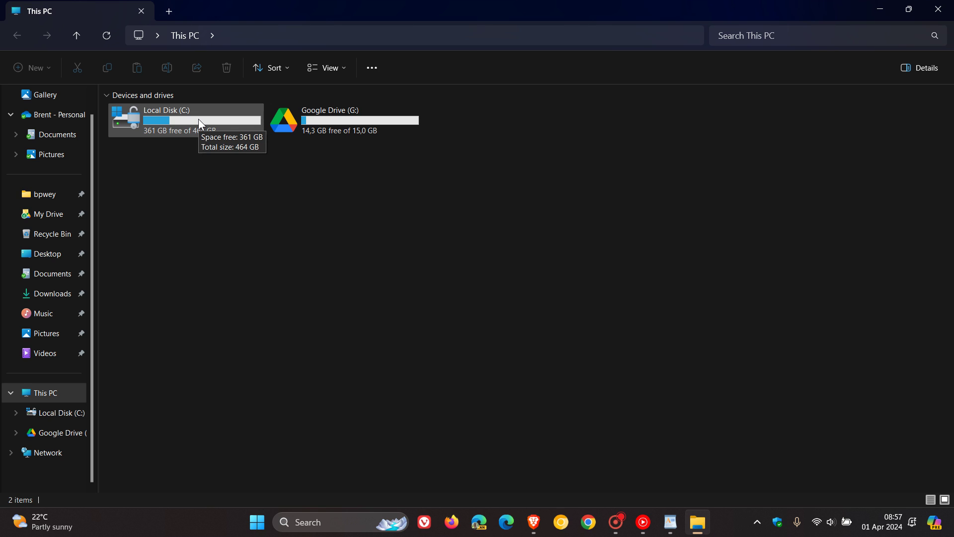
pyautogui.doubleClick(200, 121)
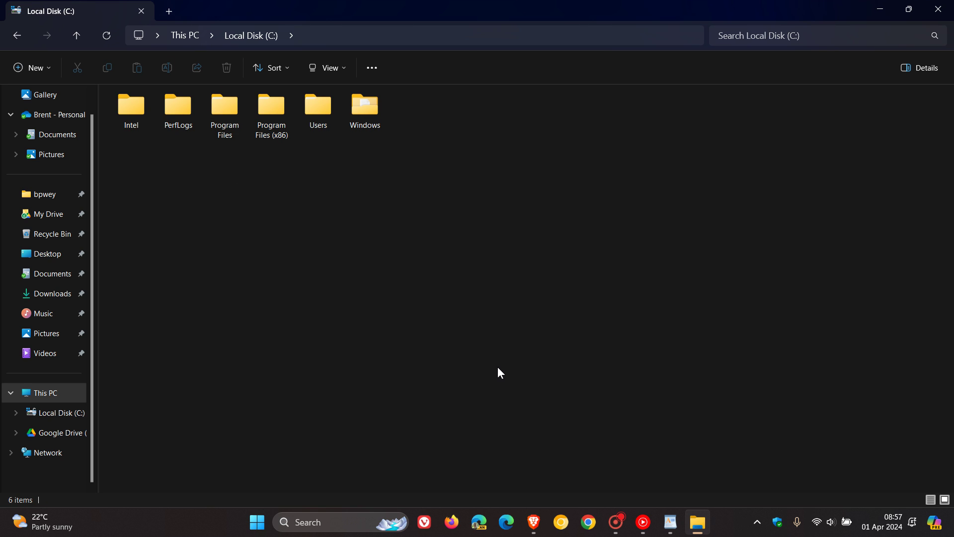
pyautogui.doubleClick(225, 116)
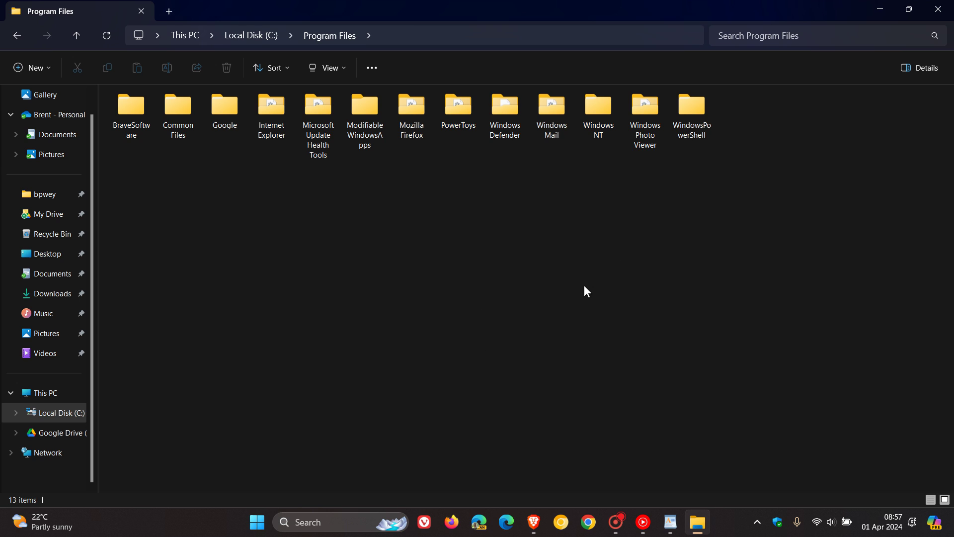
pyautogui.doubleClick(598, 104)
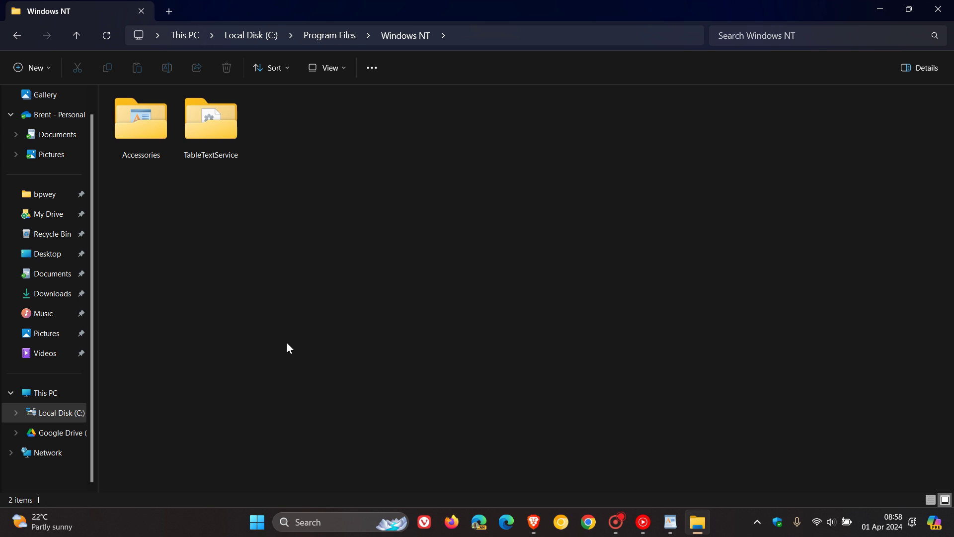
pyautogui.doubleClick(147, 127)
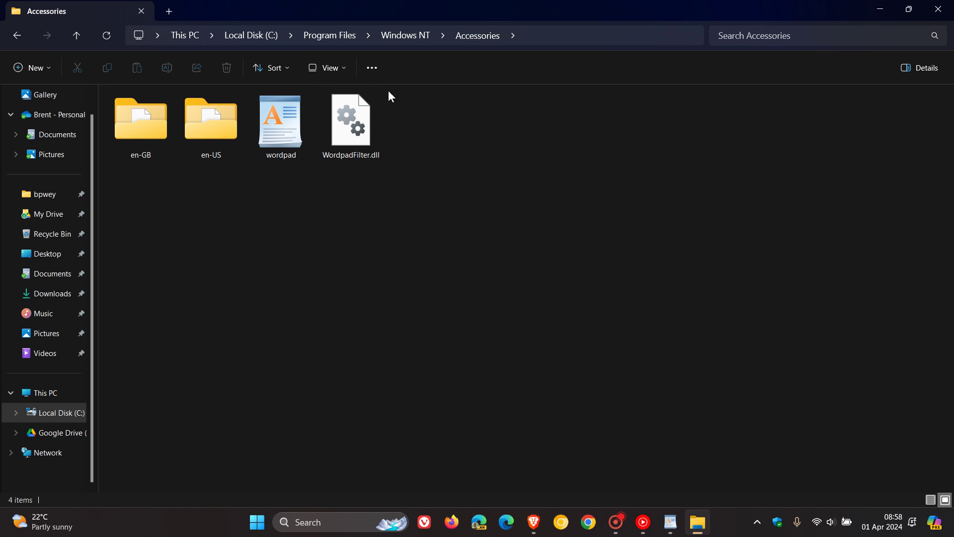
# - Copy the Accessories folder from Windows NT and paste it into Downloads
pyautogui.click(15, 40)
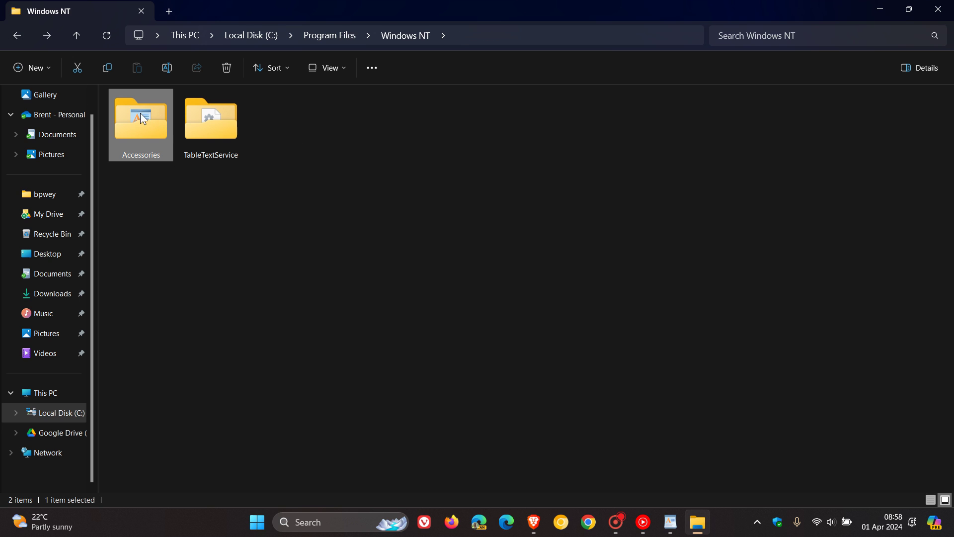
pyautogui.rightClick(134, 113)
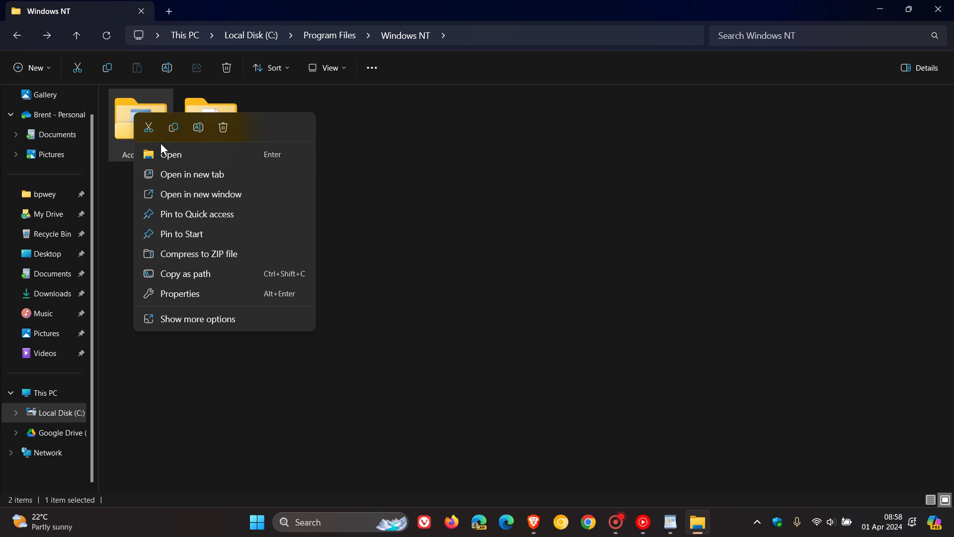
pyautogui.click(172, 132)
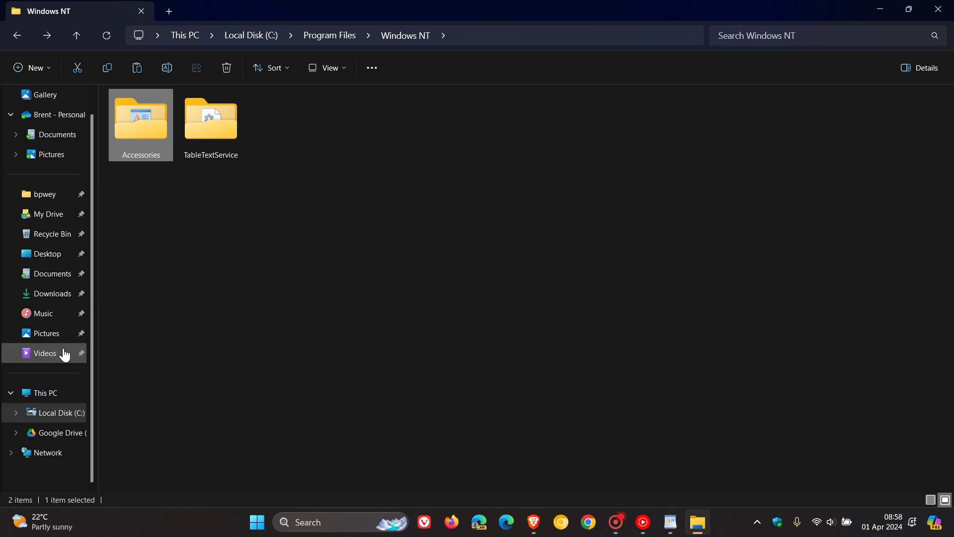
pyautogui.click(52, 292)
pyautogui.rightClick(189, 170)
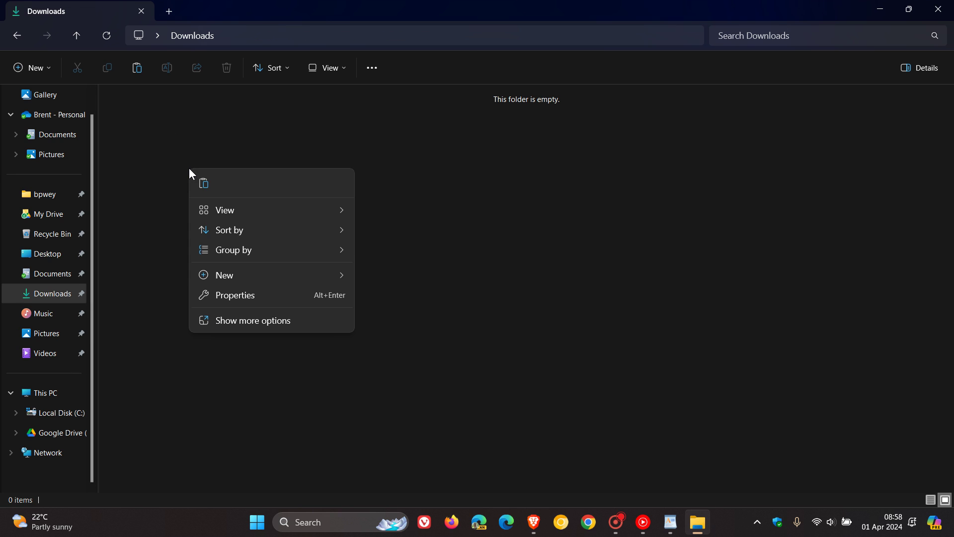
pyautogui.click(204, 186)
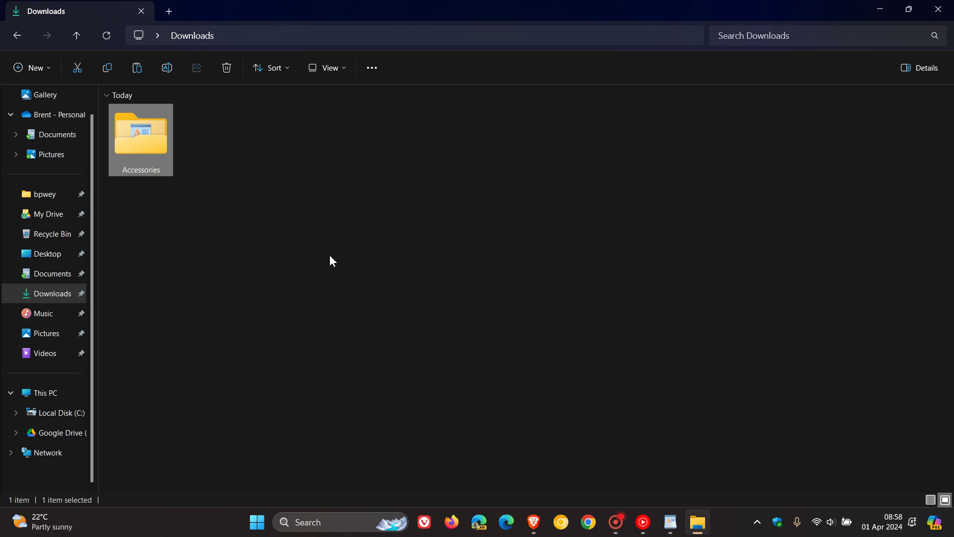
# - Open the copied Accessories folder and display its files as large icons
pyautogui.doubleClick(155, 141)
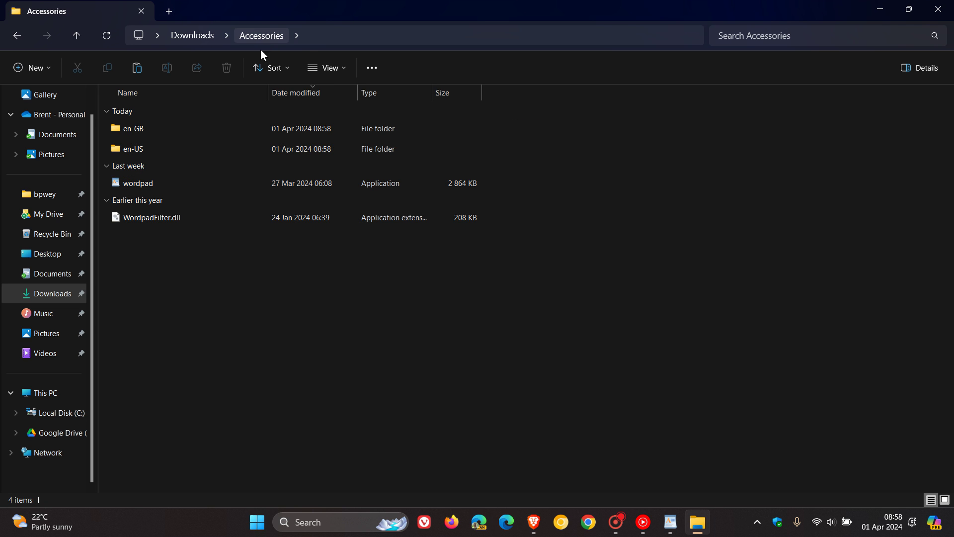
pyautogui.click(315, 72)
pyautogui.click(336, 115)
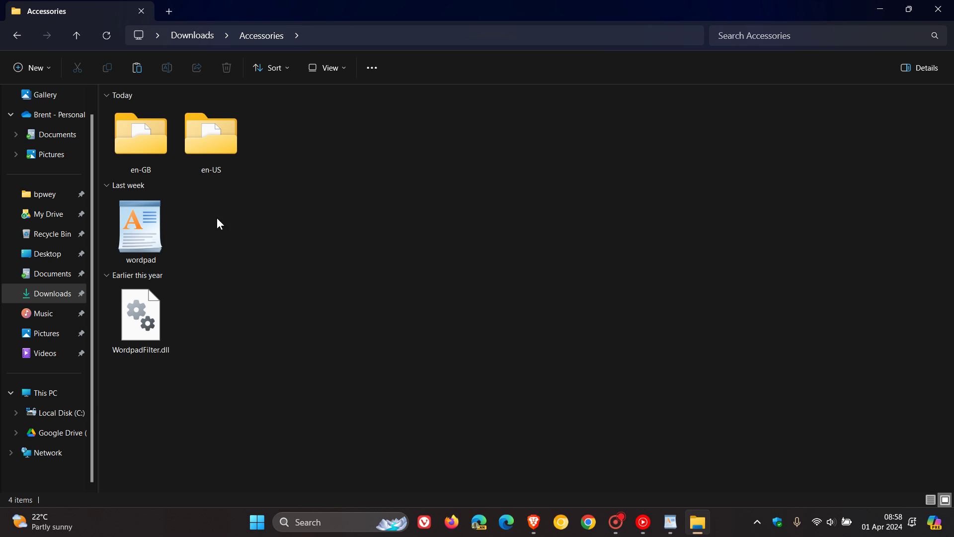
# - Launch the copied wordpad program, then close both open WordPad windows
pyautogui.doubleClick(140, 220)
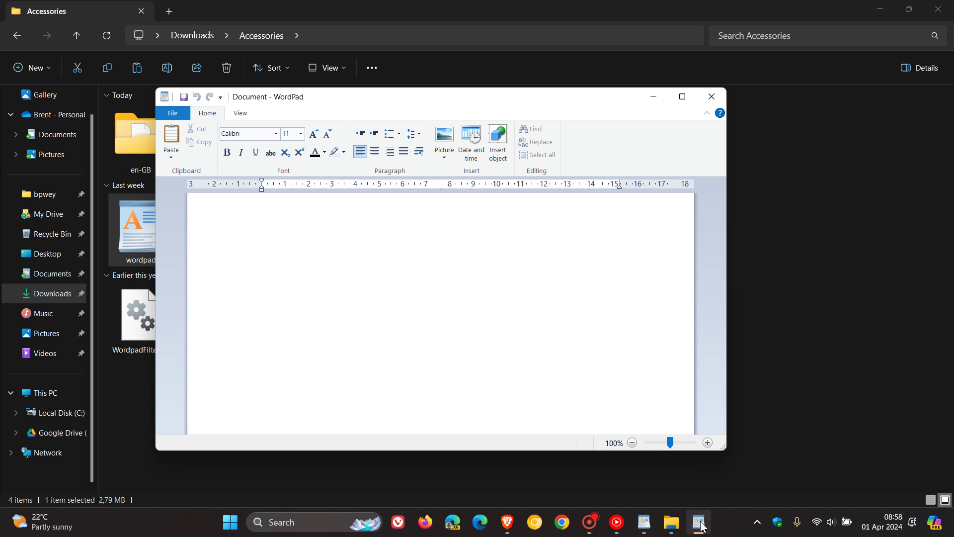
pyautogui.moveTo(701, 526)
pyautogui.click(644, 521)
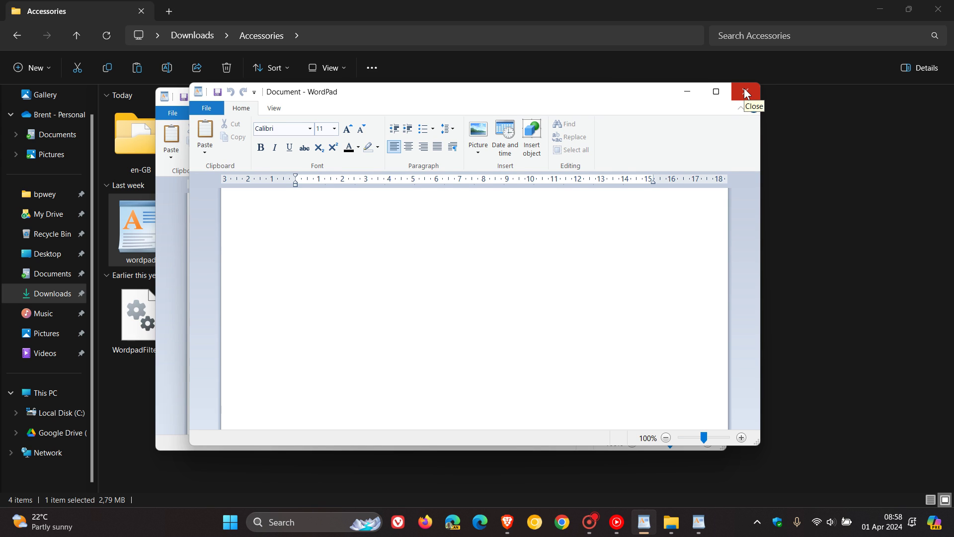
pyautogui.click(746, 93)
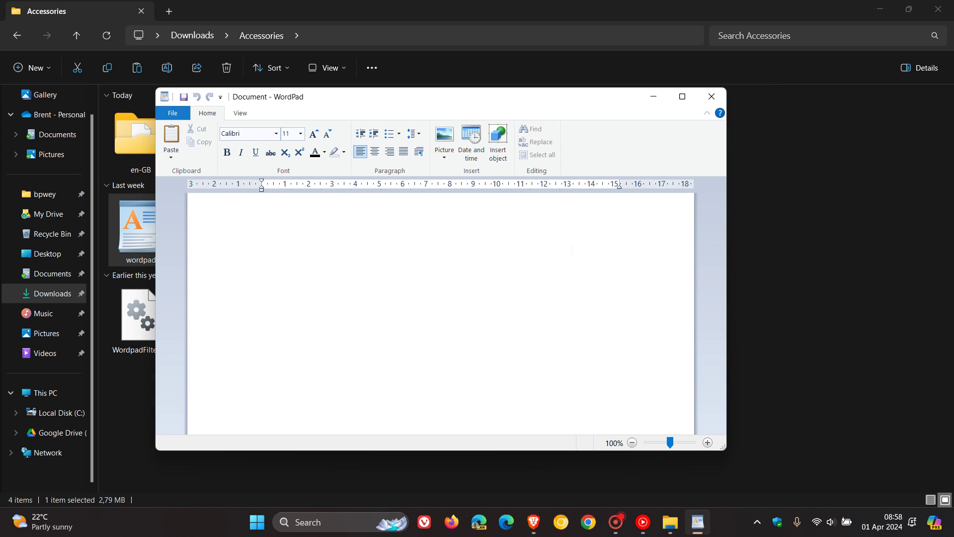
pyautogui.click(712, 96)
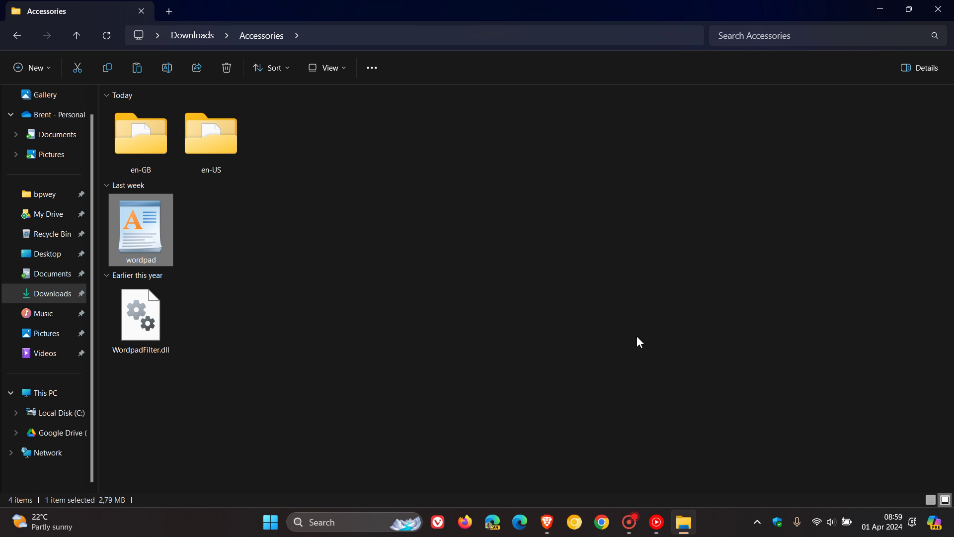
# - Relaunch the copied wordpad, reposition, maximize and restore it, then minimize File Explorer
pyautogui.doubleClick(141, 237)
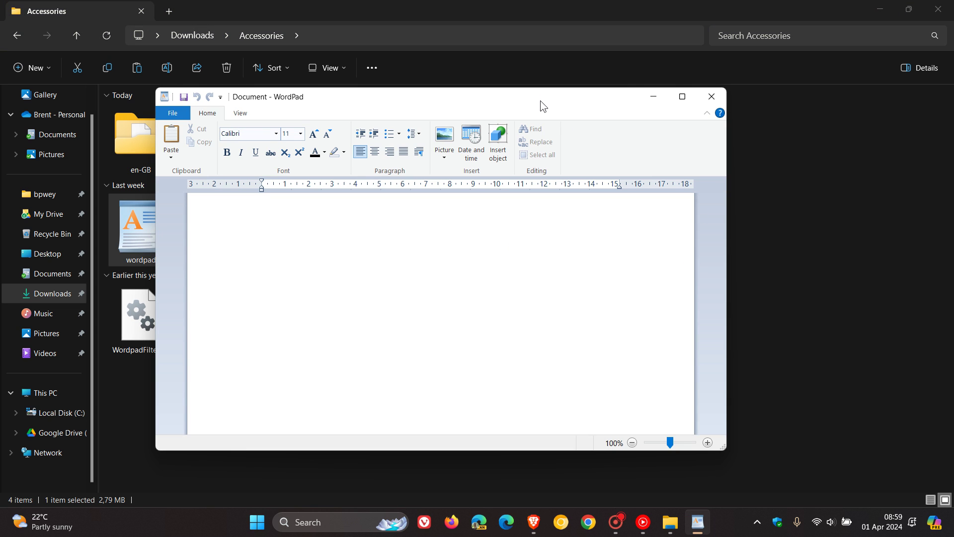
pyautogui.moveTo(538, 96); pyautogui.dragTo(584, 106)
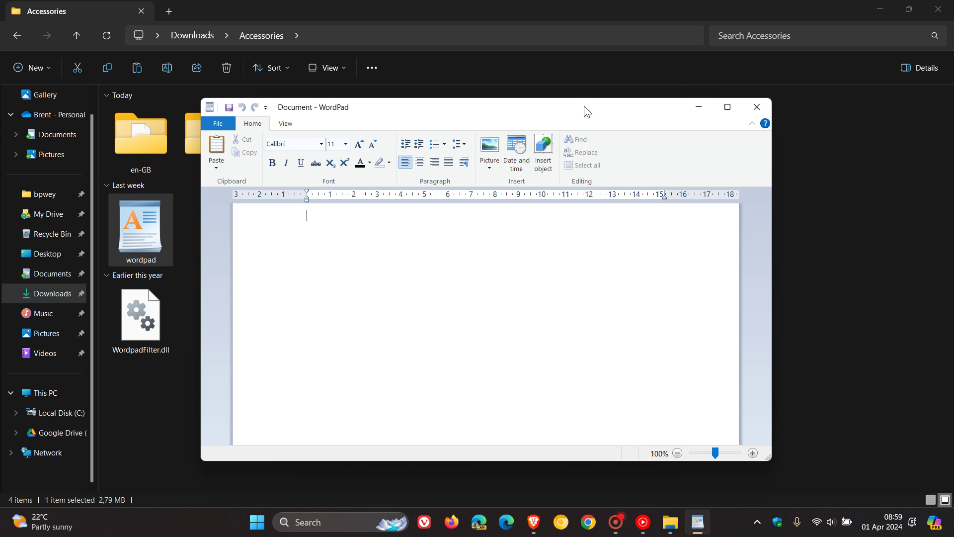
pyautogui.click(727, 108)
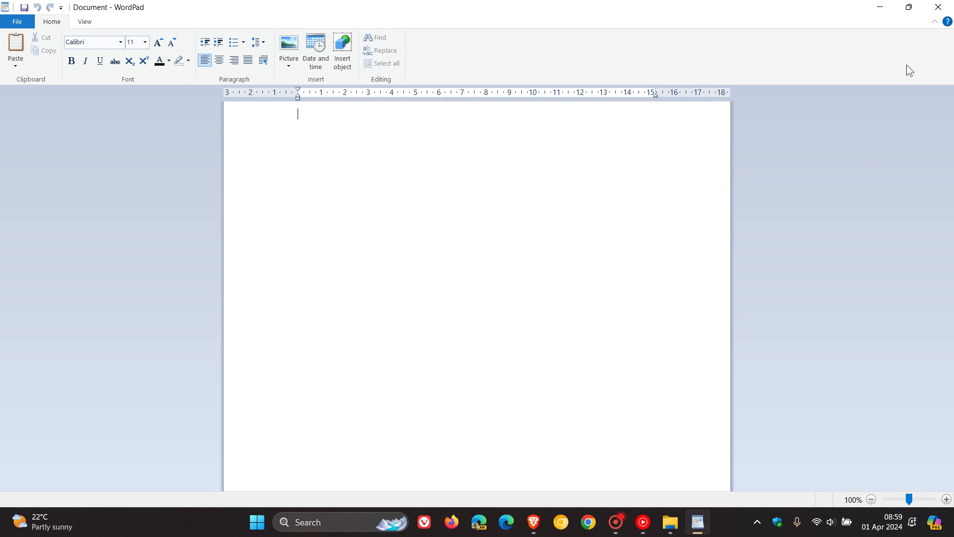
pyautogui.click(909, 8)
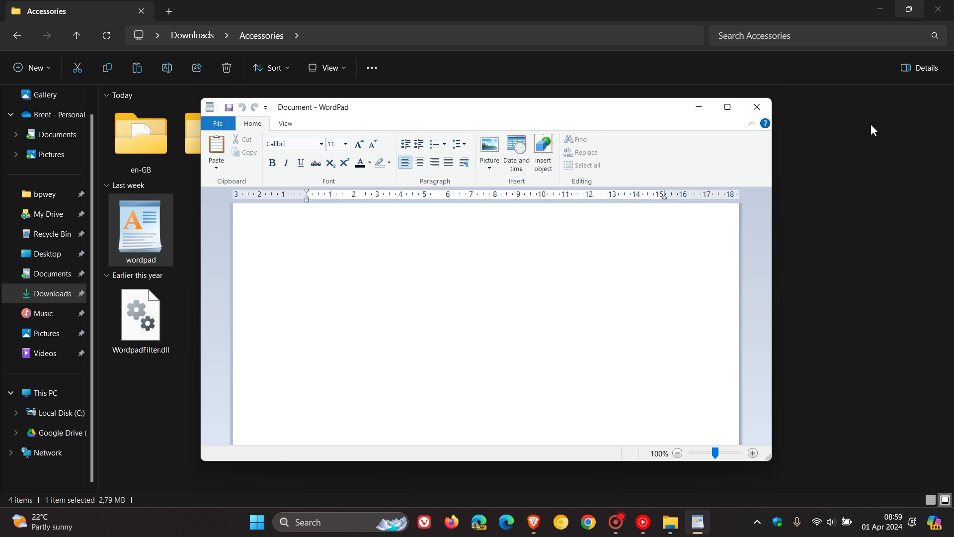
pyautogui.click(880, 9)
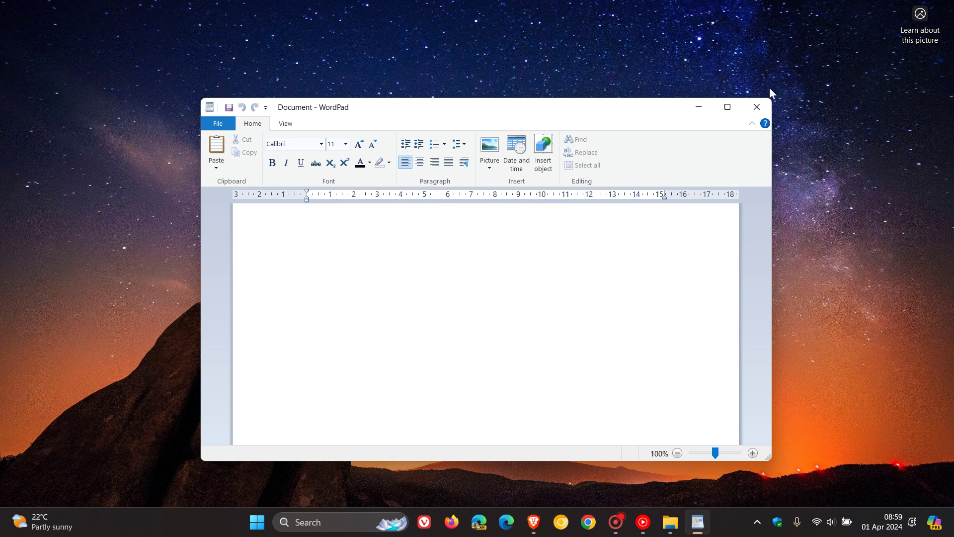